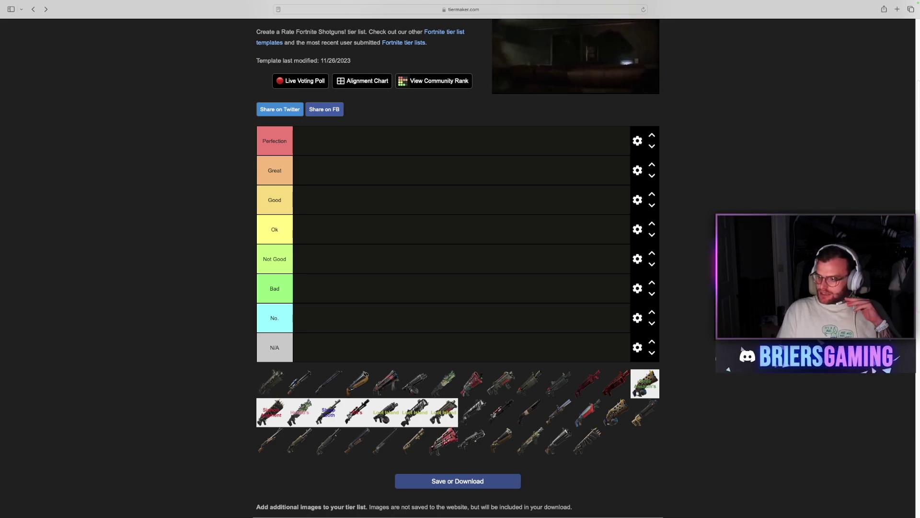
Rank four pool shotguns: two into Good, one into No., and the gold one into N/A.
mouse_move(271, 381)
left_mouse_down()
mouse_move(297, 382)
mouse_move(288, 380)
mouse_move(314, 184)
mouse_move(307, 198)
left_mouse_up()
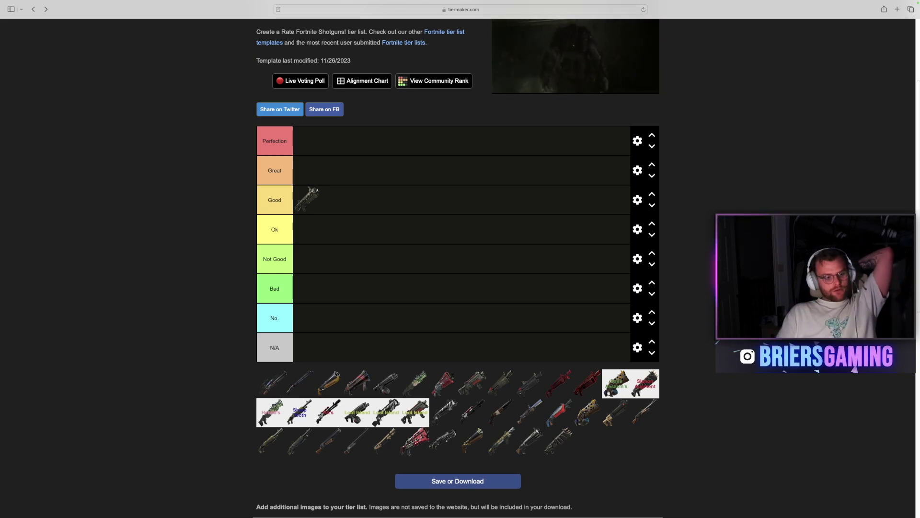
mouse_move(271, 383)
left_mouse_down()
mouse_move(307, 339)
mouse_move(306, 316)
left_mouse_up()
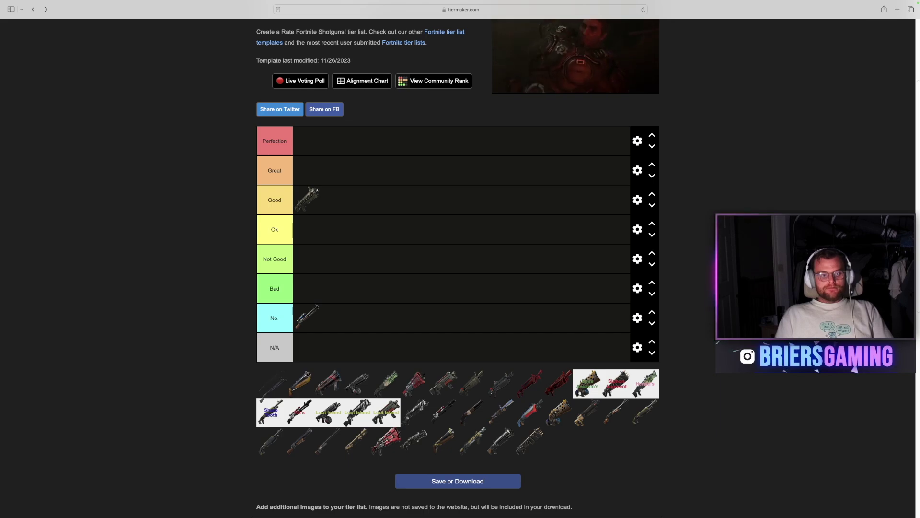
left_click_drag(272, 383, 337, 197)
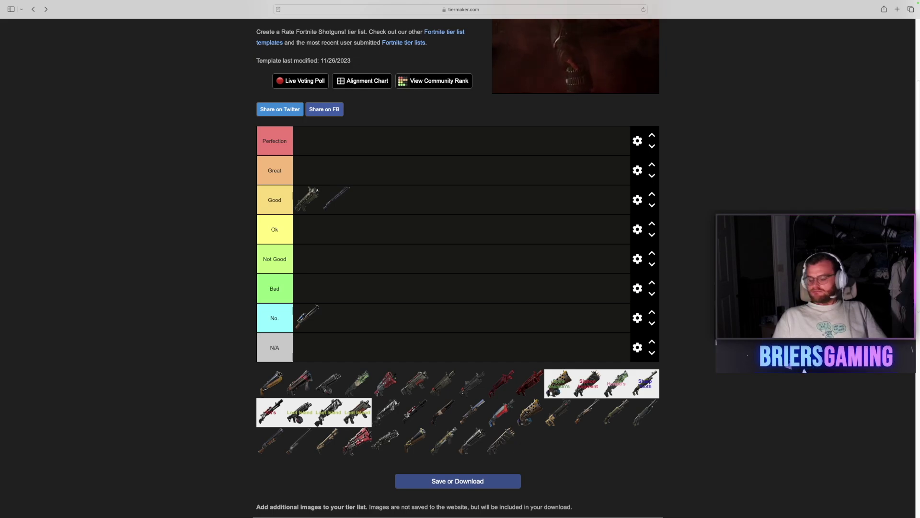
mouse_move(280, 375)
left_mouse_down()
mouse_move(278, 357)
mouse_move(307, 346)
left_mouse_up()
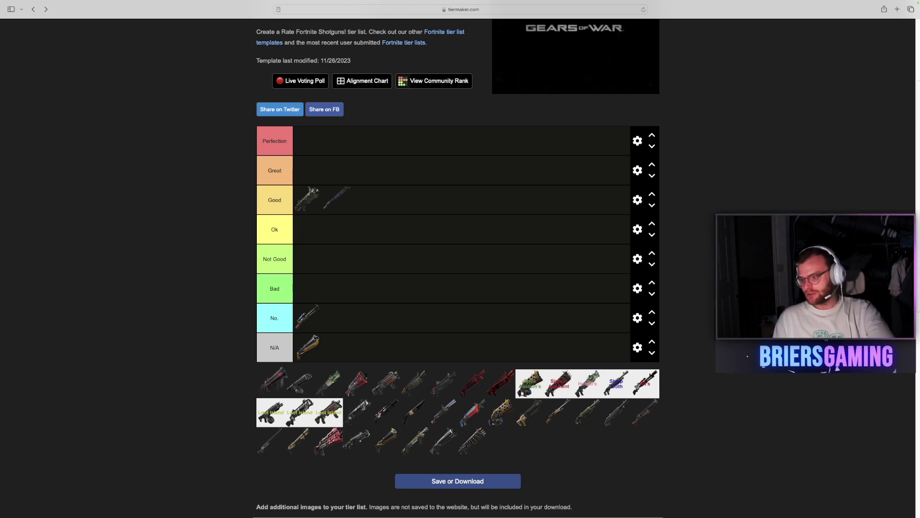
Place the next pool shotgun in Not Good and the following one in Great.
left_click_drag(273, 381, 306, 259)
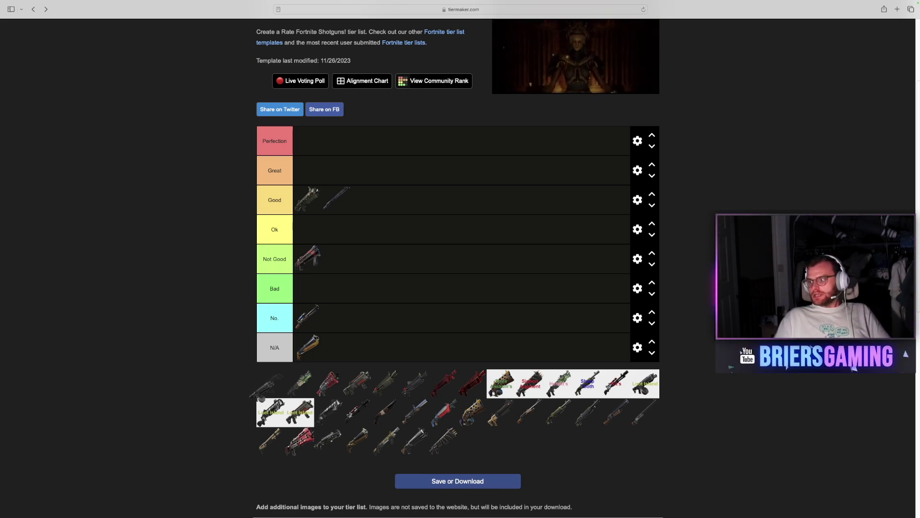
mouse_move(262, 397)
left_mouse_down()
mouse_move(333, 259)
mouse_move(312, 172)
left_mouse_up()
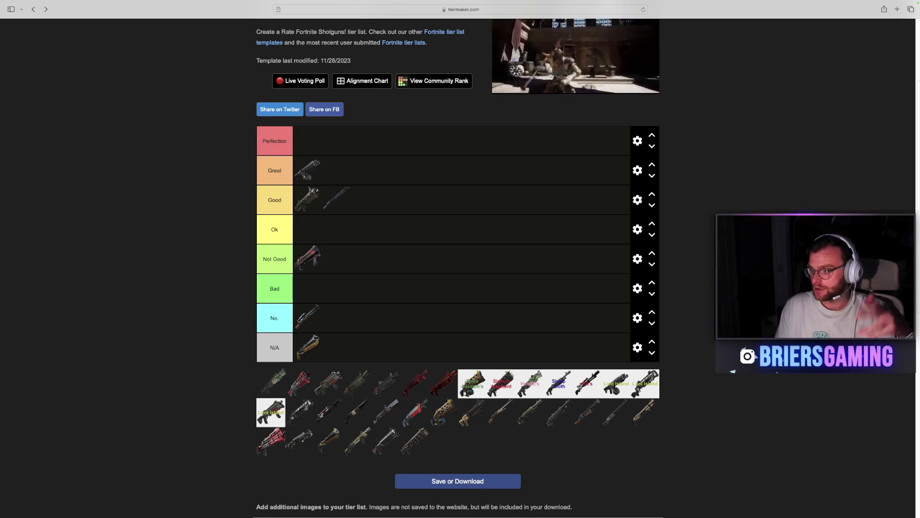
Put one shotgun in Ok, the red shotgun in N/A, and the next in Perfection.
mouse_move(271, 382)
left_mouse_down()
mouse_move(319, 221)
mouse_move(314, 229)
left_mouse_up()
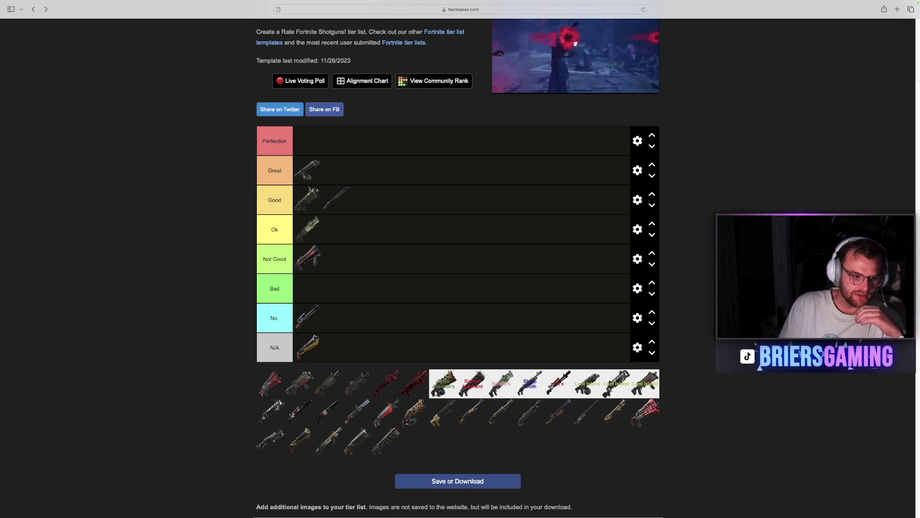
left_click_drag(271, 382, 336, 347)
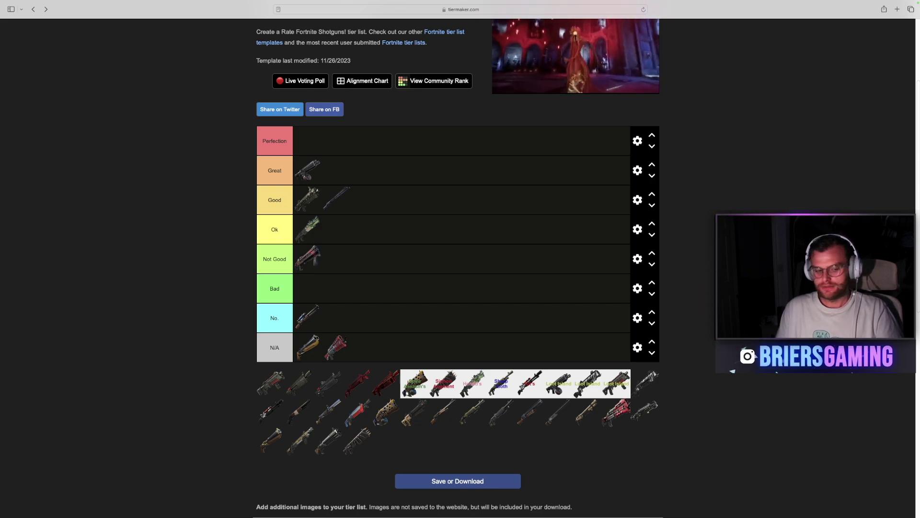
mouse_move(271, 382)
left_mouse_down()
mouse_move(290, 343)
mouse_move(301, 110)
mouse_move(306, 140)
left_mouse_up()
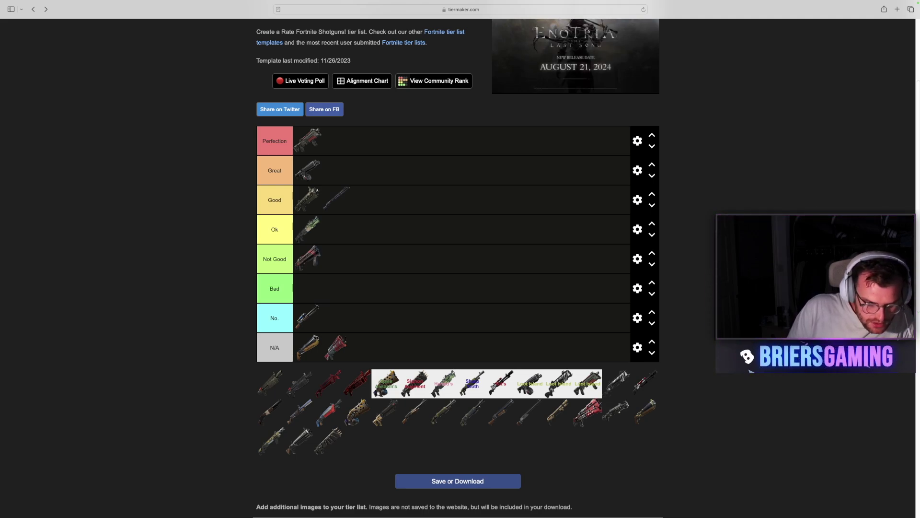
Add a third shotgun to N/A and a second shotgun to the No. tier.
left_click_drag(270, 383, 364, 346)
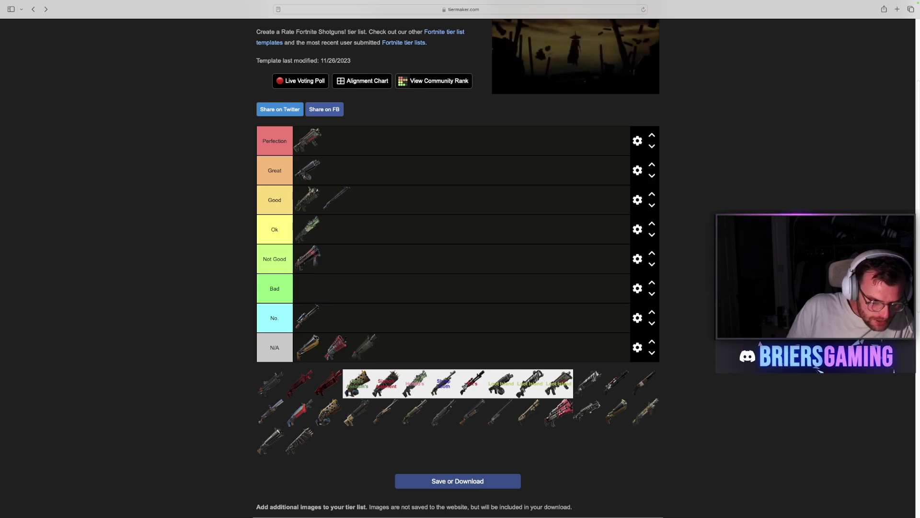
left_click_drag(271, 381, 335, 317)
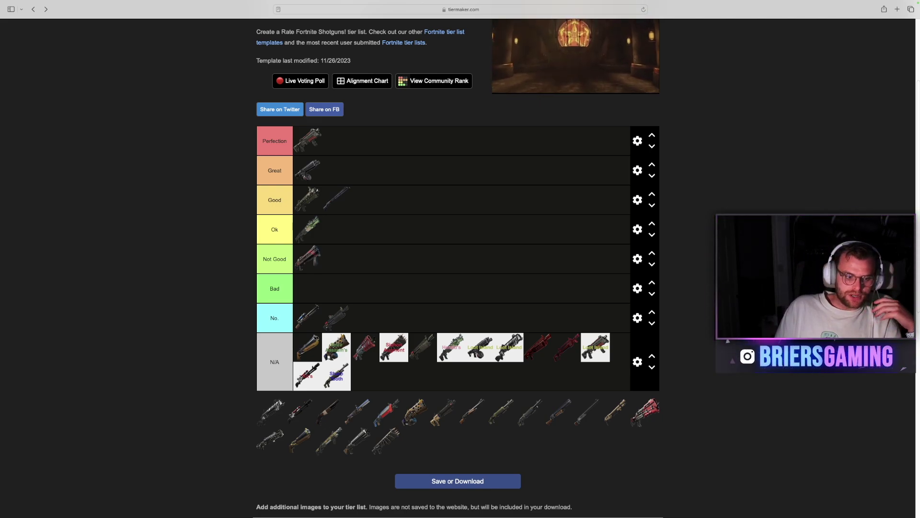
Rank the silver shotgun, moving it from Not Good up into Ok.
left_click_drag(271, 411, 338, 259)
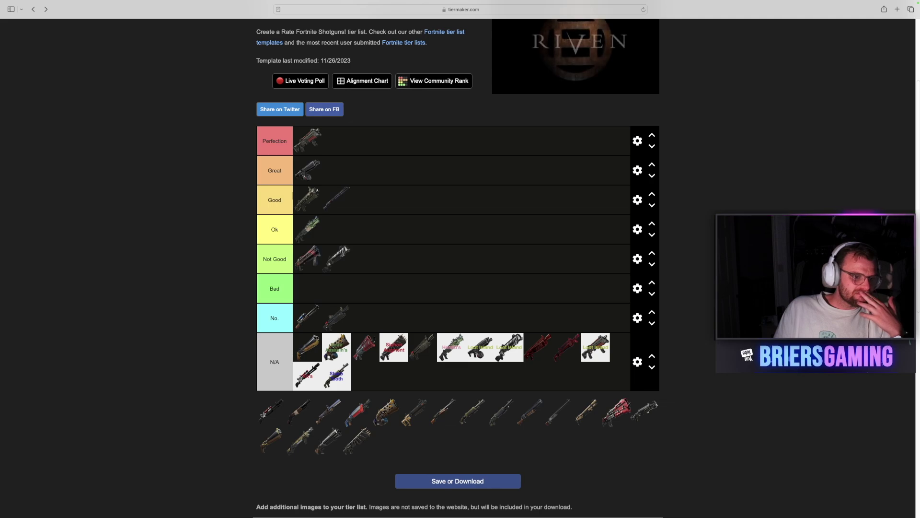
left_click_drag(336, 259, 307, 229)
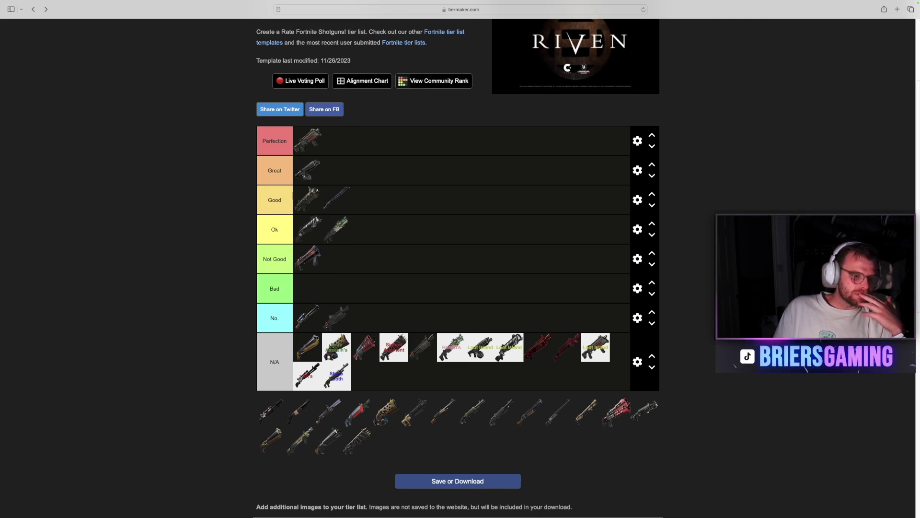
mouse_move(274, 503)
Add a third shotgun to No., a first to Bad, and another to N/A.
mouse_move(270, 411)
left_mouse_down()
mouse_move(364, 345)
mouse_move(365, 316)
left_mouse_up()
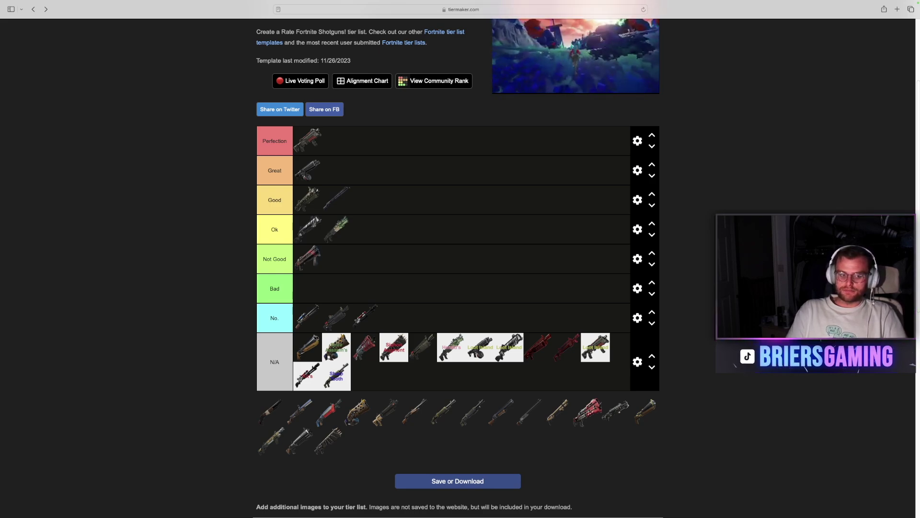
left_click_drag(270, 411, 307, 288)
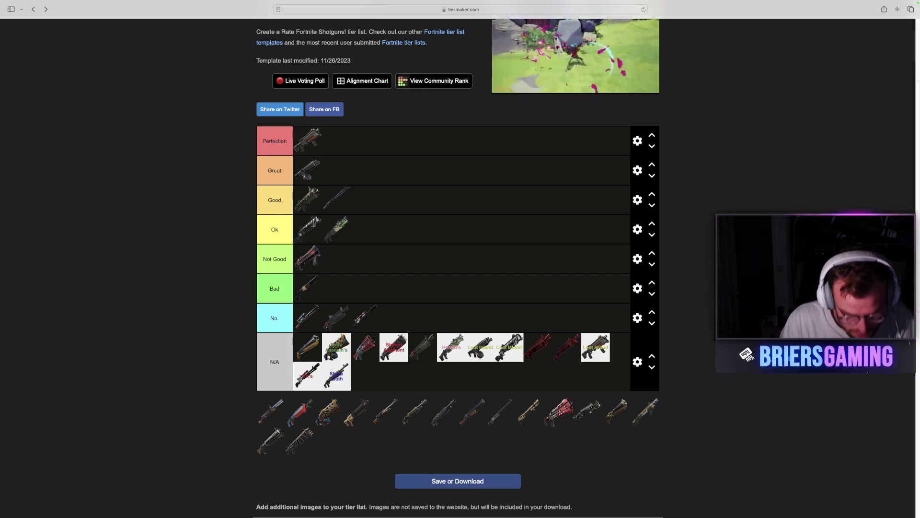
left_click_drag(271, 411, 365, 375)
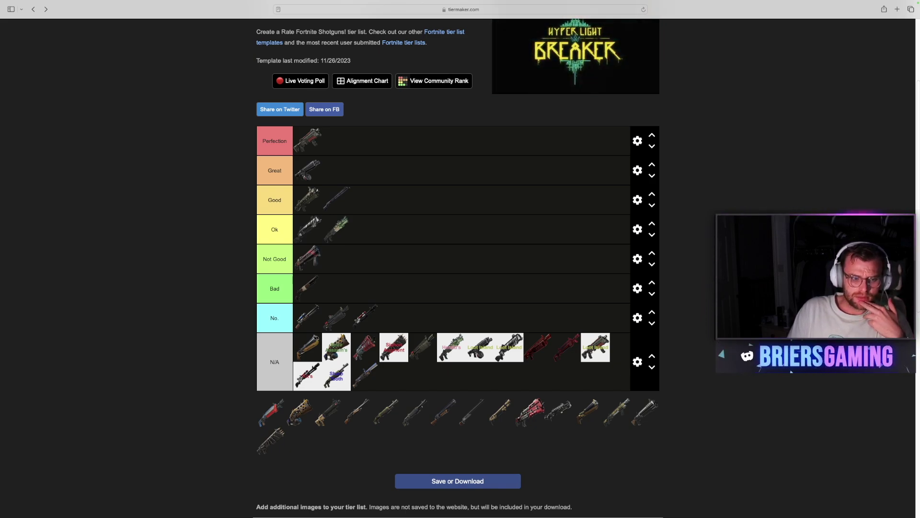
Rank three pool shotguns: one into Good, the gold one into N/A, one into Bad.
mouse_move(271, 412)
left_mouse_down()
mouse_move(339, 283)
mouse_move(365, 199)
left_mouse_up()
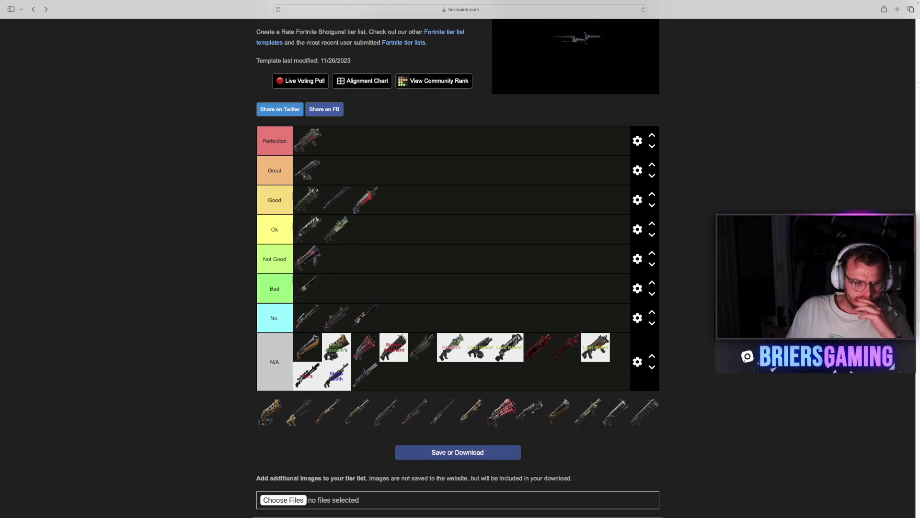
mouse_move(271, 412)
left_mouse_down()
mouse_move(427, 371)
mouse_move(394, 377)
left_mouse_up()
mouse_move(271, 412)
left_mouse_down()
mouse_move(336, 355)
mouse_move(329, 288)
mouse_move(343, 293)
mouse_move(347, 274)
mouse_move(371, 314)
mouse_move(366, 320)
mouse_move(335, 288)
left_mouse_up()
right_click(325, 290)
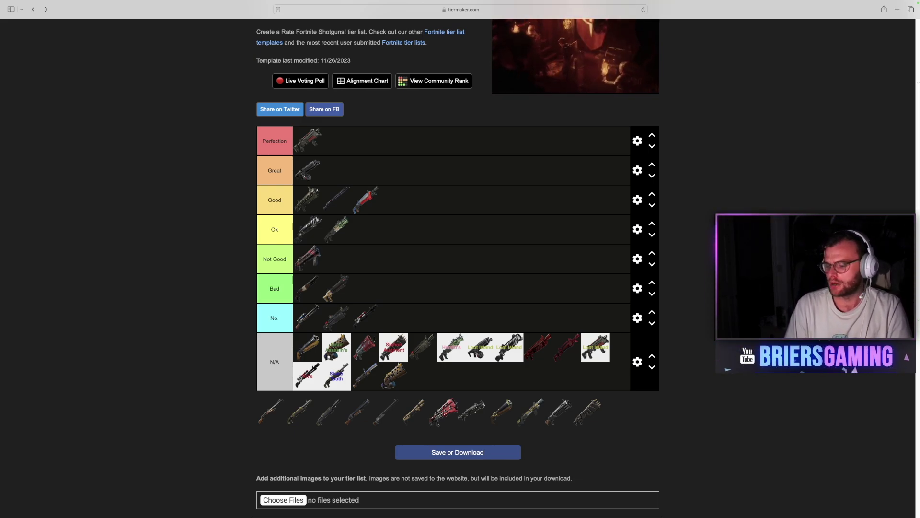
Add a third shotgun to Ok and a second shotgun to Perfection.
left_click_drag(271, 411, 365, 229)
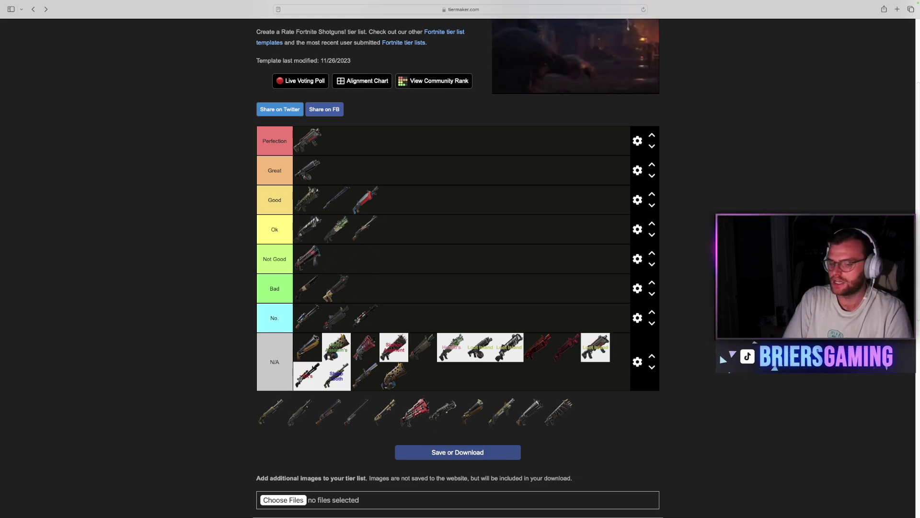
mouse_move(271, 411)
left_mouse_down()
mouse_move(394, 376)
mouse_move(336, 335)
mouse_move(384, 200)
mouse_move(336, 140)
left_mouse_up()
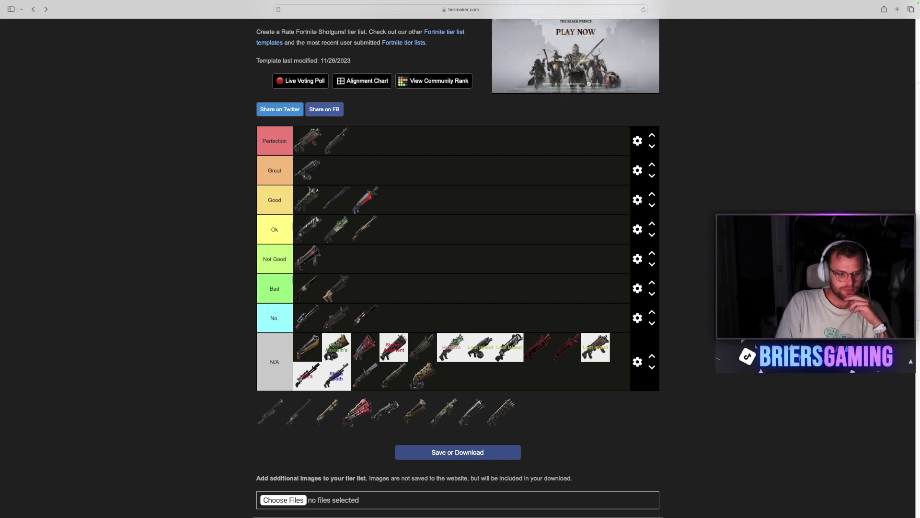
Rank a third shotgun into Bad and place another first in Perfection.
mouse_move(271, 412)
left_mouse_down()
mouse_move(335, 288)
mouse_move(393, 290)
mouse_move(378, 288)
left_mouse_up()
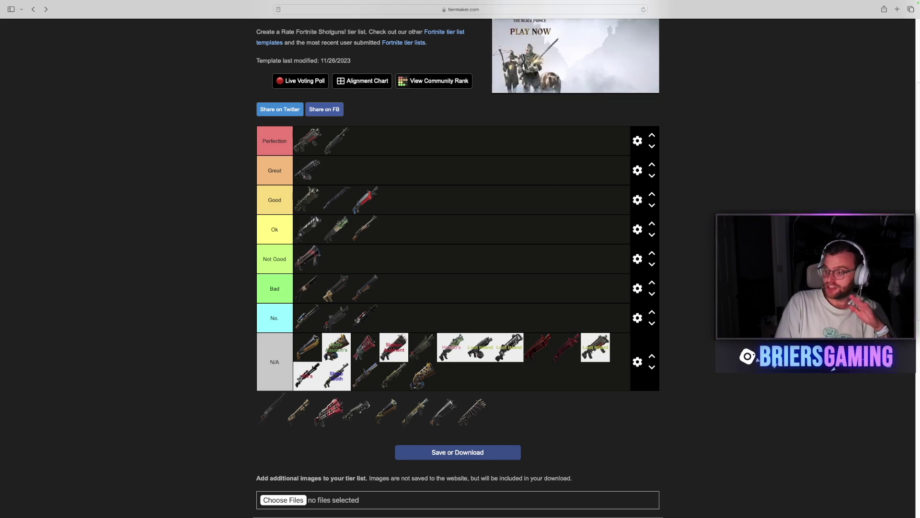
left_click_drag(272, 410, 307, 139)
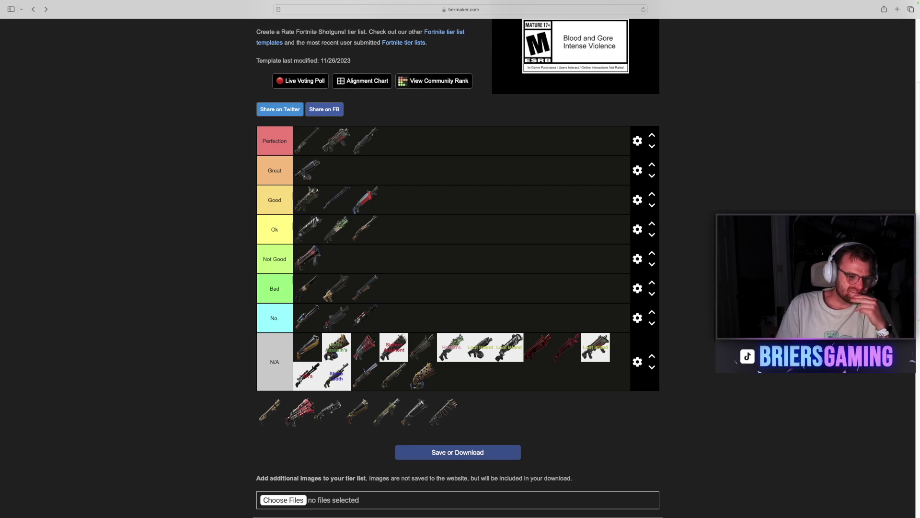
Put the tan shotgun in Not Good and the red one in Good, ahead of its neighbour.
left_click_drag(270, 411, 336, 258)
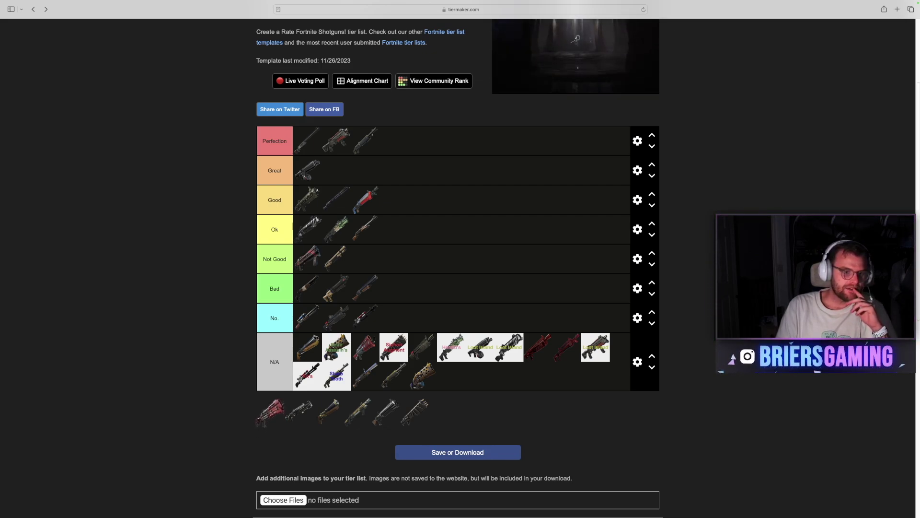
mouse_move(270, 412)
left_mouse_down()
mouse_move(349, 329)
mouse_move(394, 199)
left_mouse_up()
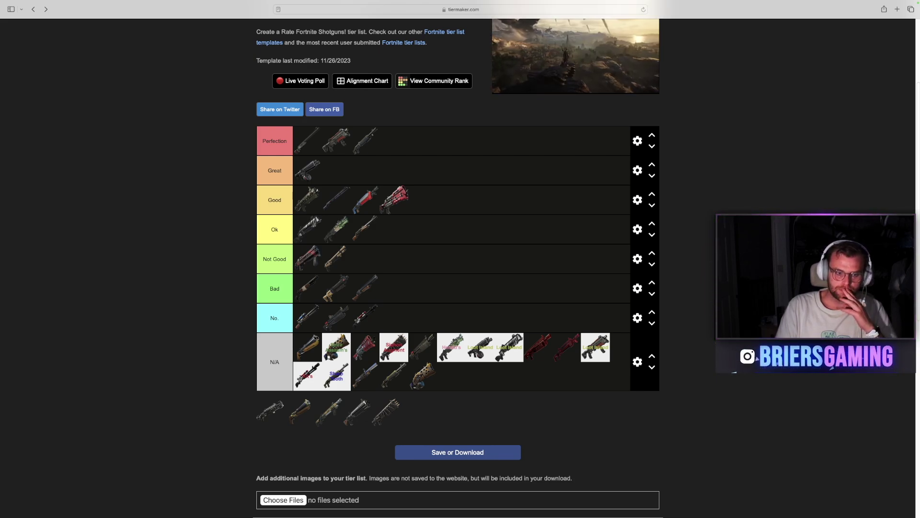
left_click_drag(394, 200, 364, 200)
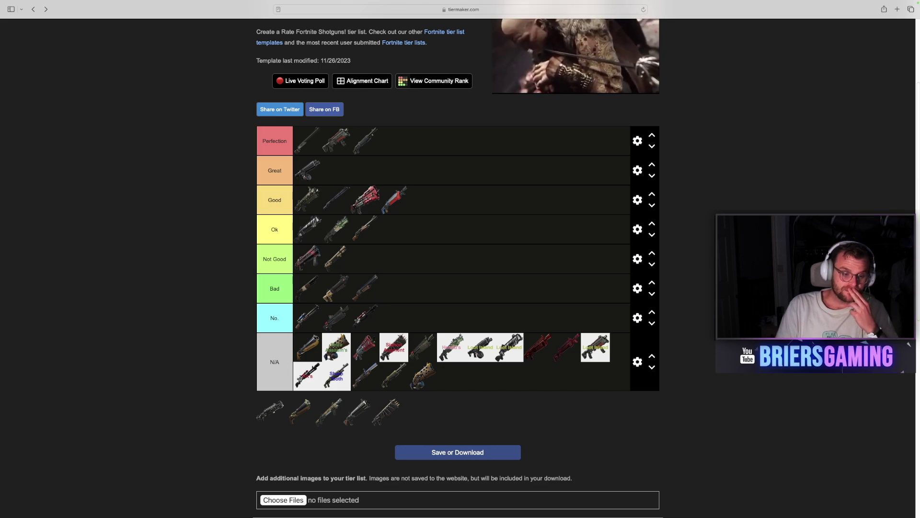
Drop the next unranked shotgun into N/A and dismiss the stray context menu.
mouse_move(270, 411)
left_mouse_down()
mouse_move(341, 378)
mouse_move(491, 381)
mouse_move(456, 381)
left_mouse_up()
right_click(441, 382)
key("Escape")
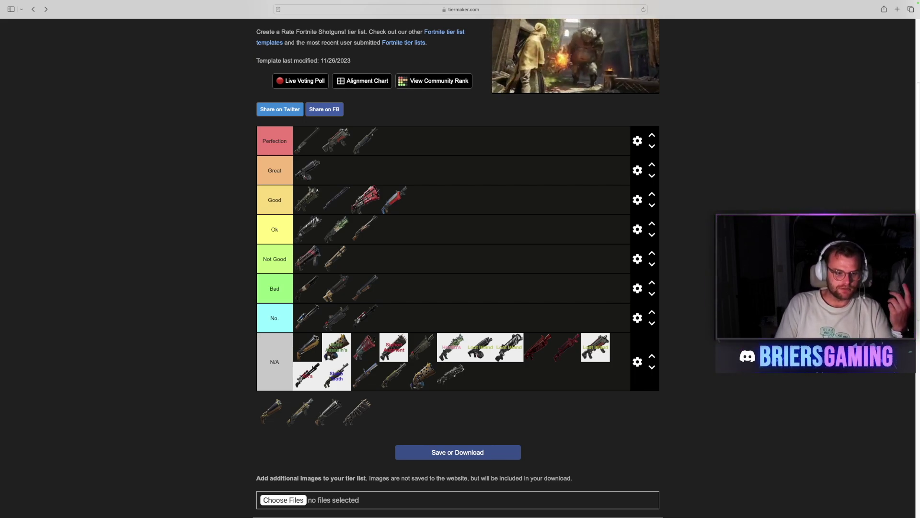
Rank the gold shotgun into Bad and the next pool shotgun into Ok.
mouse_move(270, 410)
left_mouse_down()
mouse_move(374, 322)
mouse_move(394, 288)
left_mouse_up()
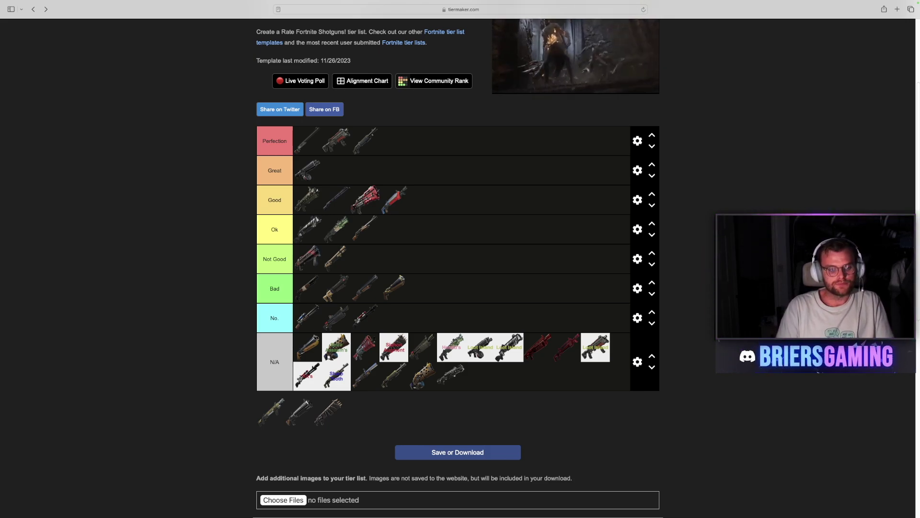
mouse_move(270, 411)
left_mouse_down()
mouse_move(378, 365)
mouse_move(364, 259)
mouse_move(373, 238)
mouse_move(394, 229)
left_mouse_up()
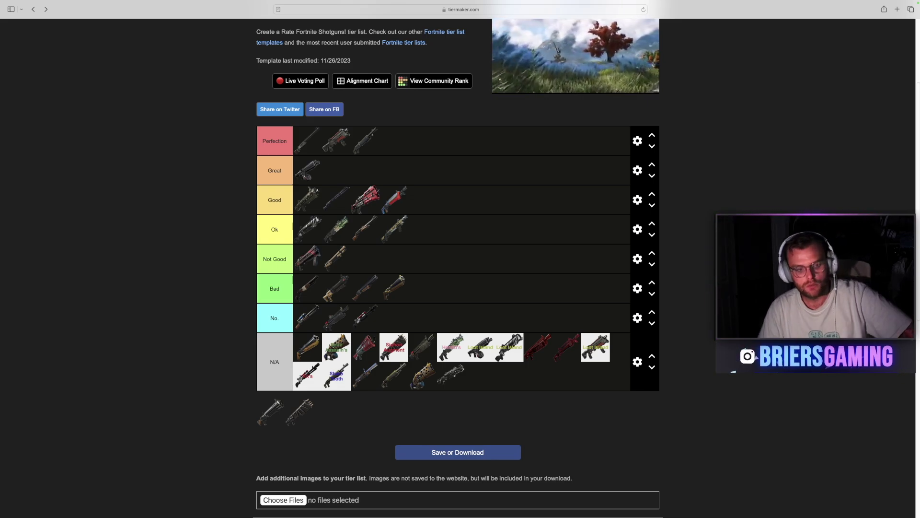
Drag the last two pool shotguns into Great and No., emptying the unranked pool.
left_click_drag(300, 412, 336, 171)
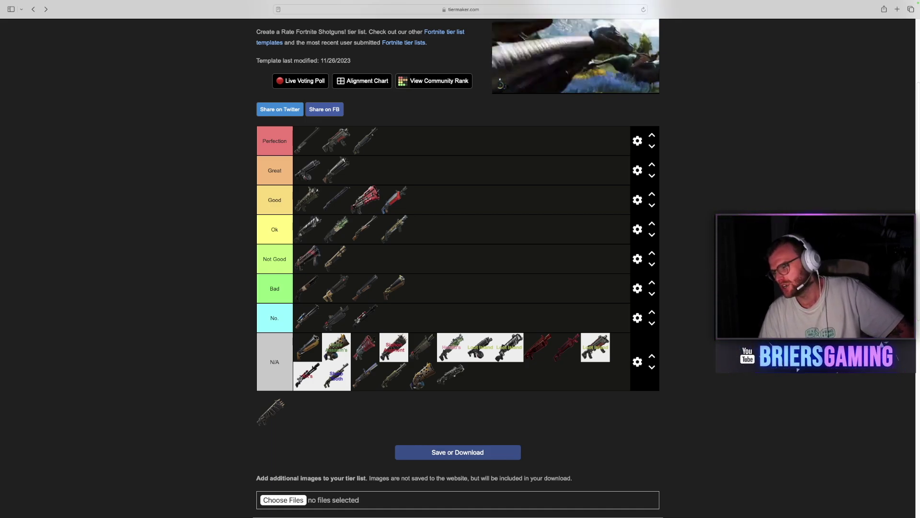
mouse_move(271, 412)
left_mouse_down()
mouse_move(336, 321)
mouse_move(364, 318)
mouse_move(364, 326)
mouse_move(336, 354)
mouse_move(306, 318)
left_mouse_up()
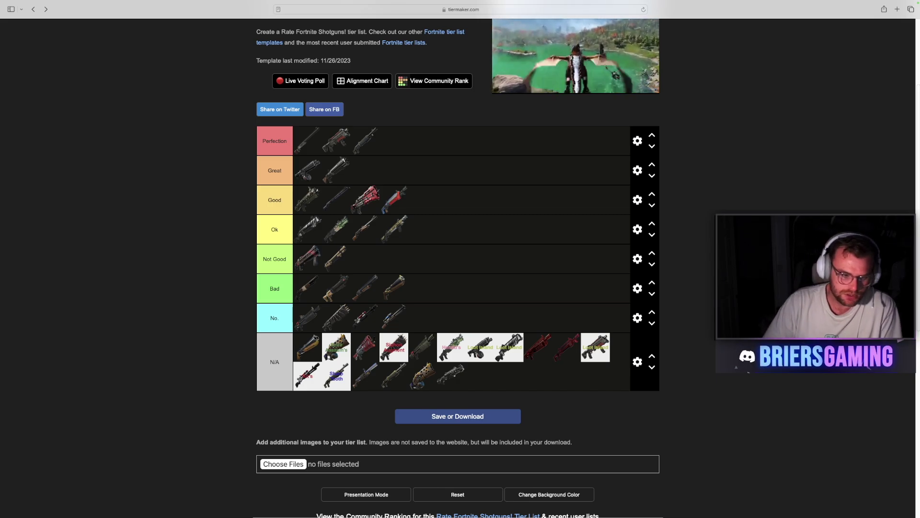